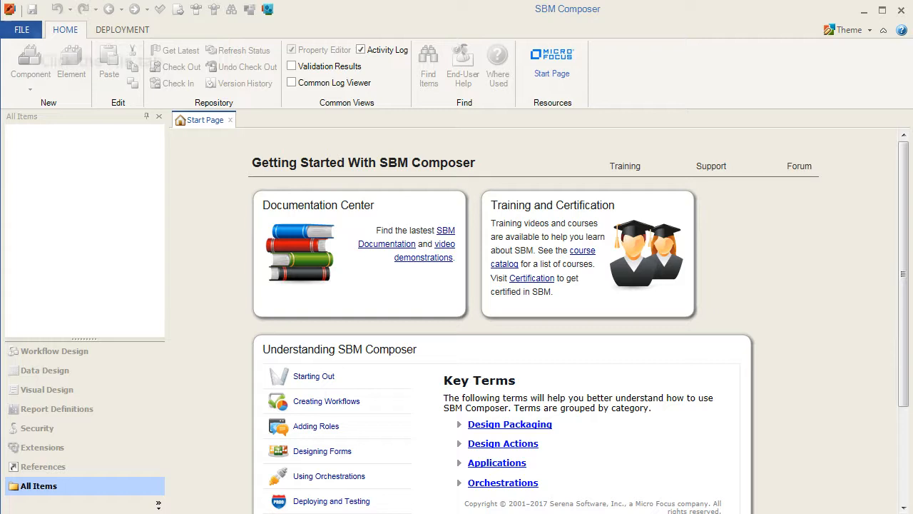
- Create the 'Self Registration Process' app from the Application Process App template with a 'Self Registration' application
click(27, 31)
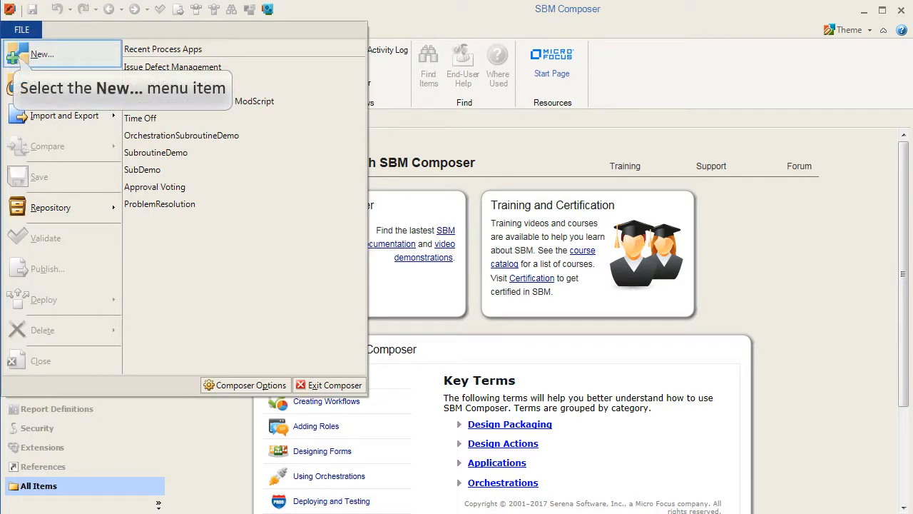
click(17, 60)
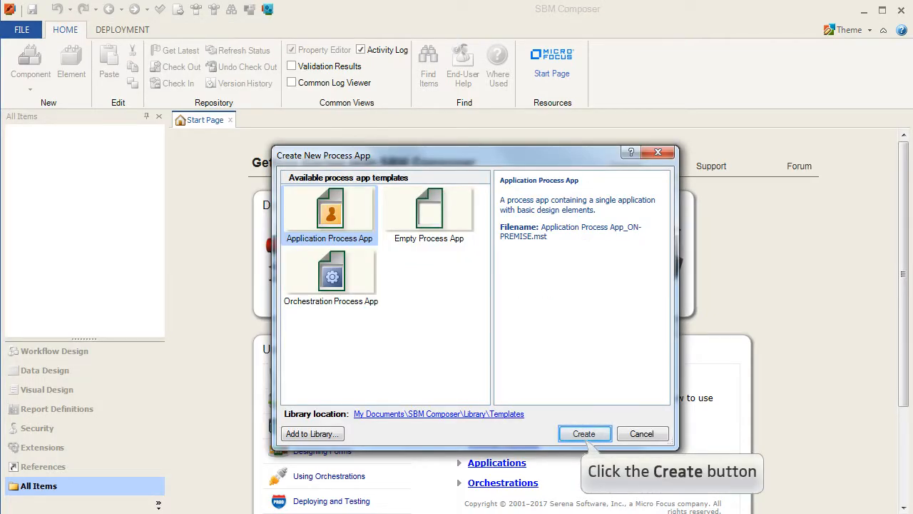
click(585, 437)
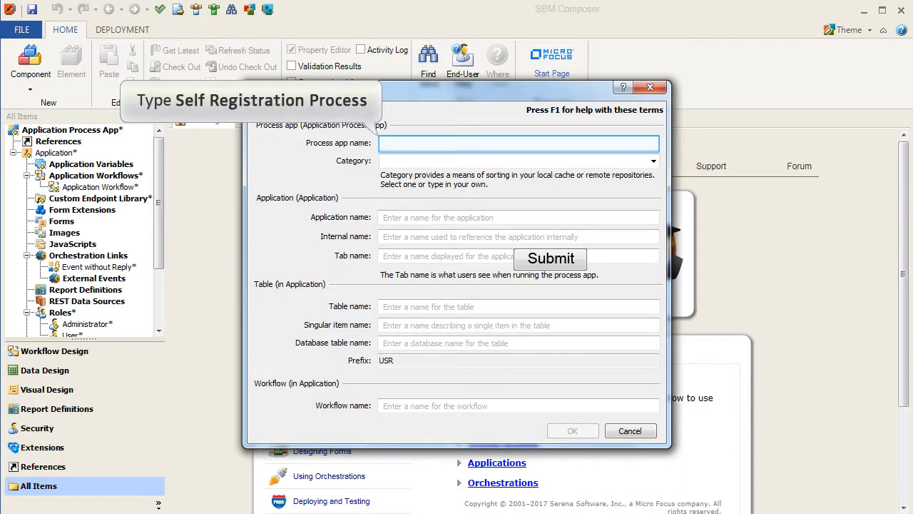
text(Self Regist)
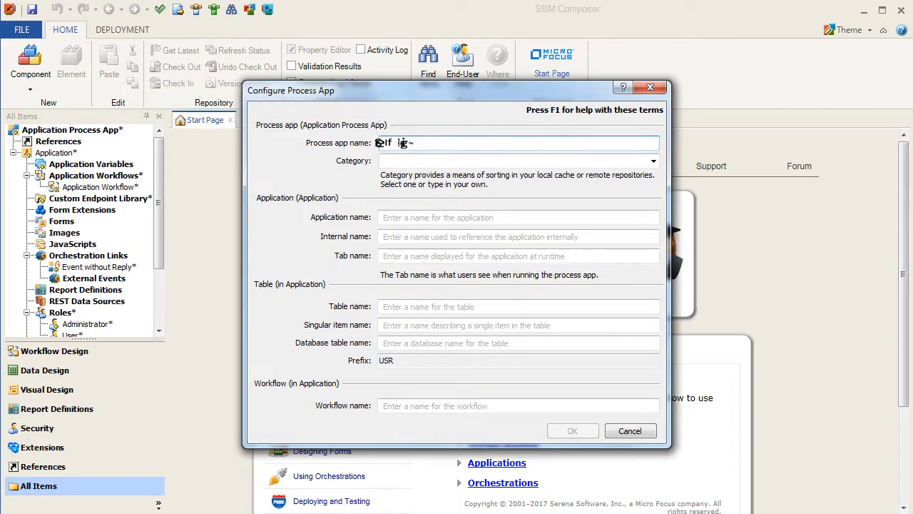
text(ration Process)
key(Tab)
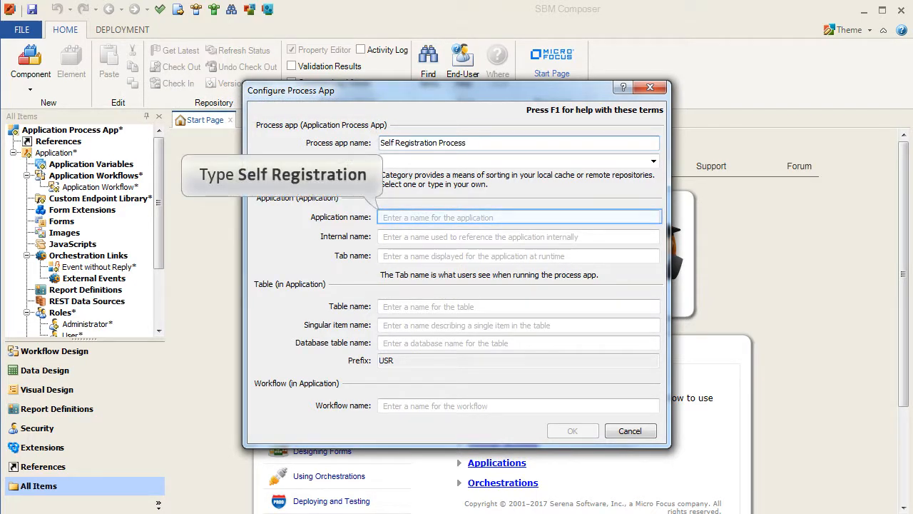
text(Self)
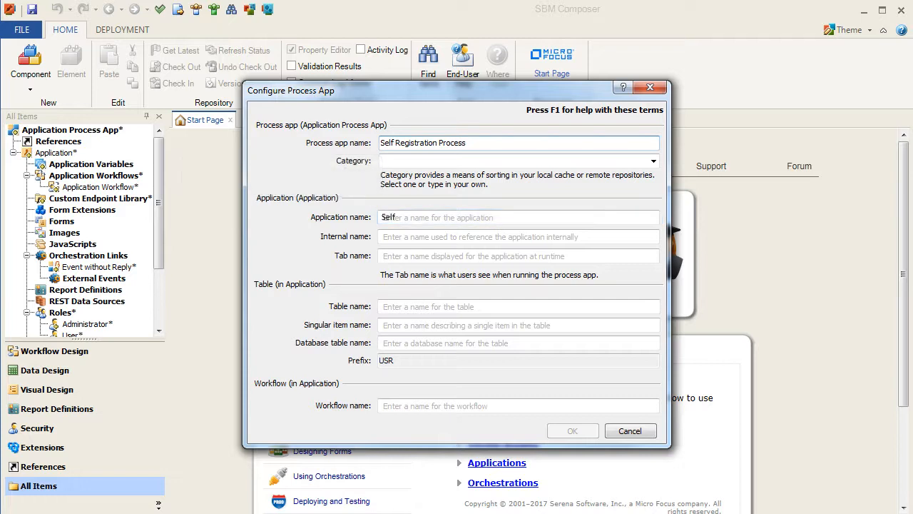
text( Registration)
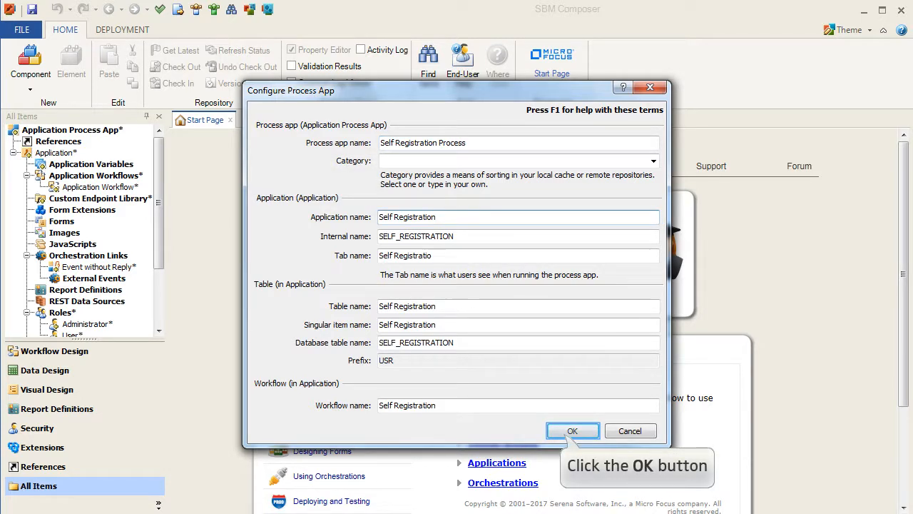
click(572, 430)
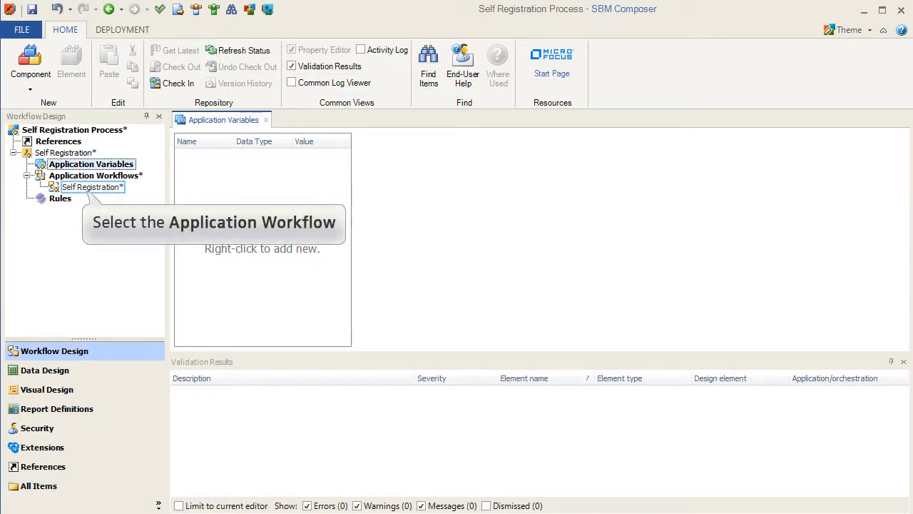
- Give the New state of the Self Registration workflow an Administrator owner field restricted to the Administrator role
click(92, 187)
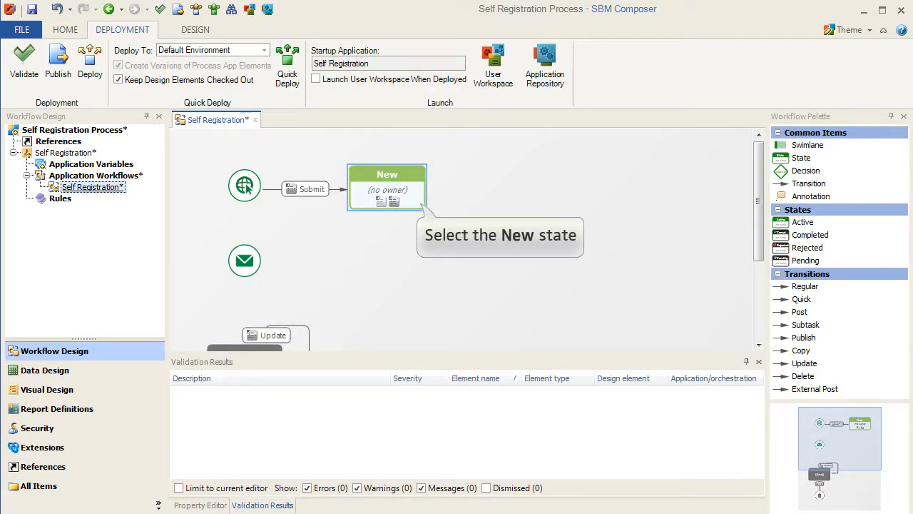
click(387, 189)
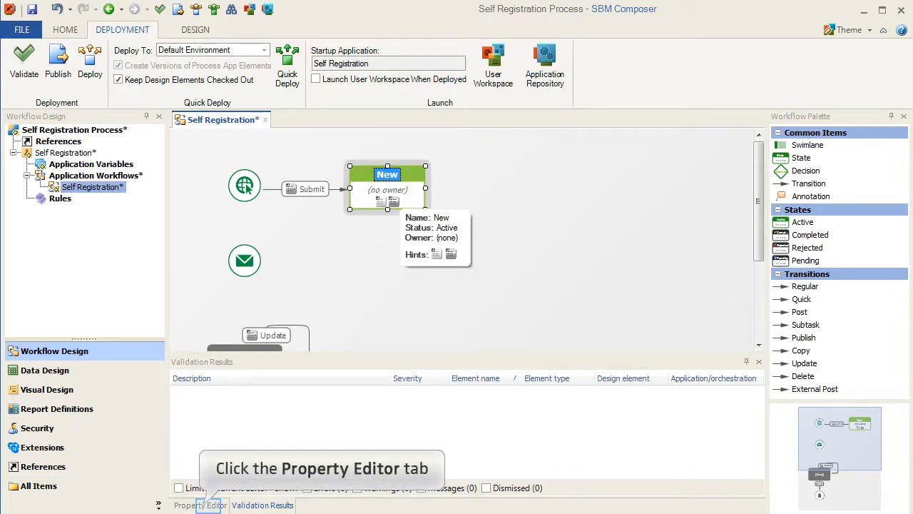
click(200, 505)
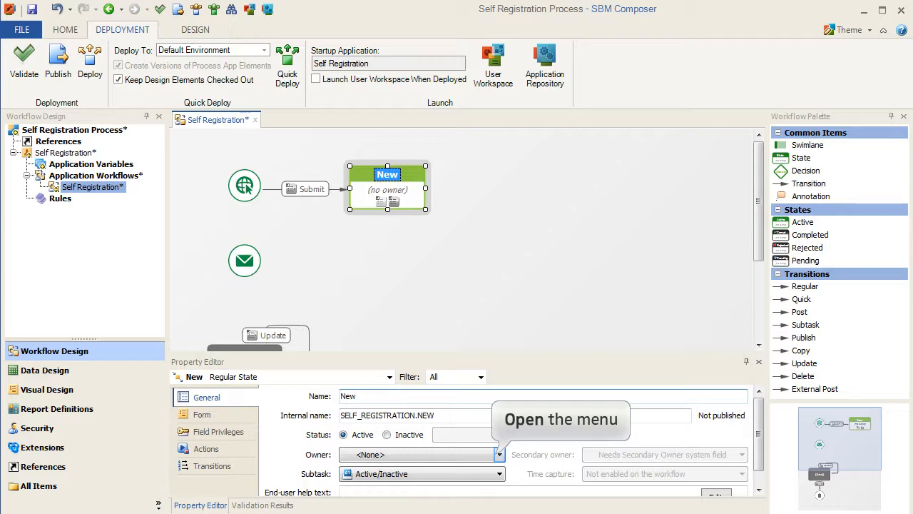
click(500, 455)
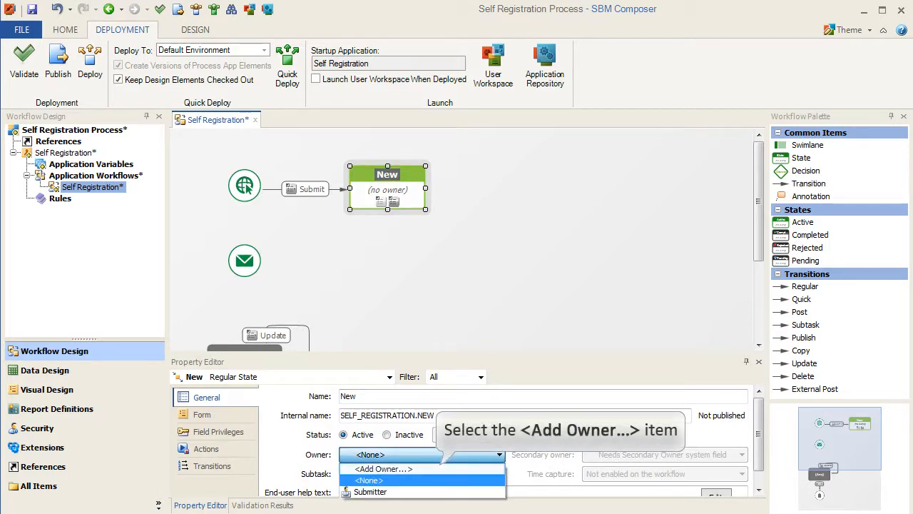
click(384, 469)
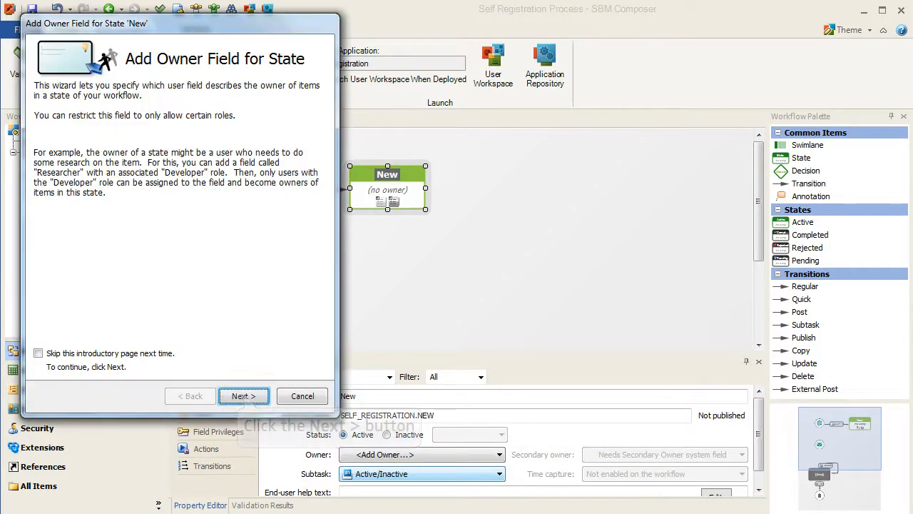
click(244, 396)
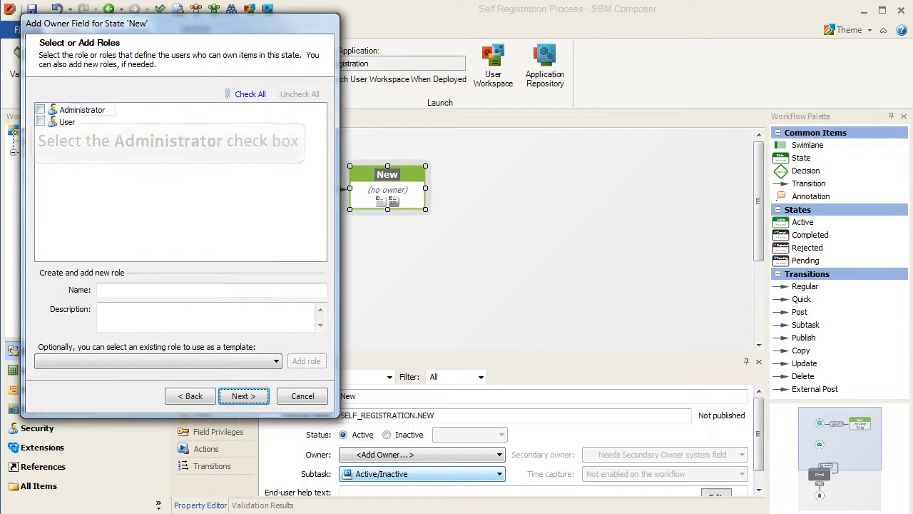
click(41, 110)
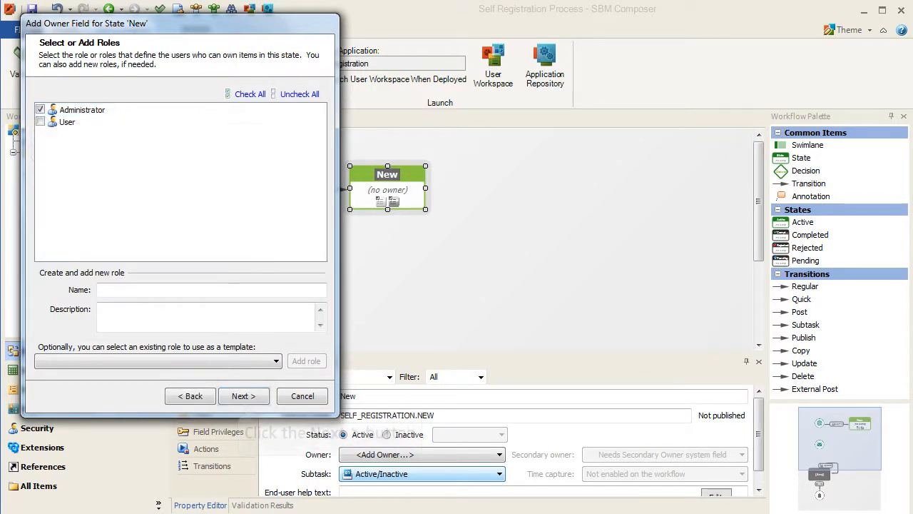
click(243, 396)
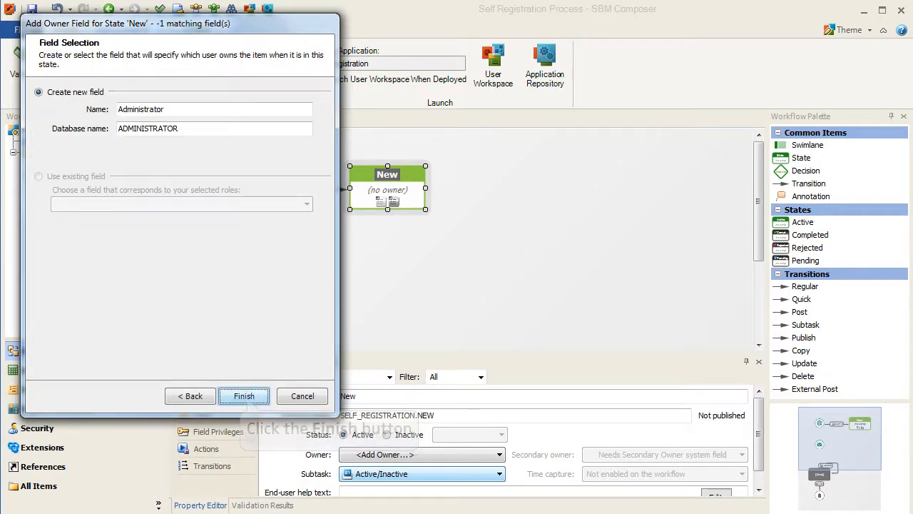
click(244, 396)
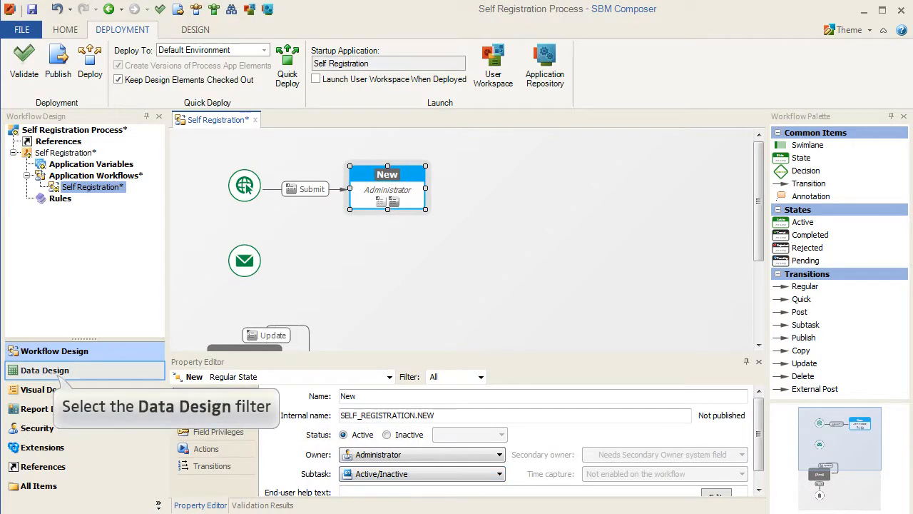
- Add the Contact field to the Self Registration table, then save and quick-deploy the process app
click(44, 371)
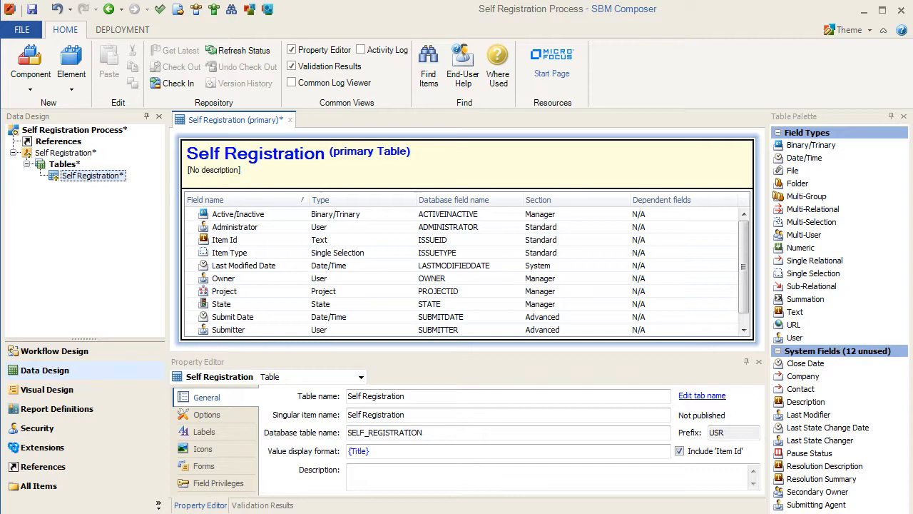
drag(801, 389, 691, 277)
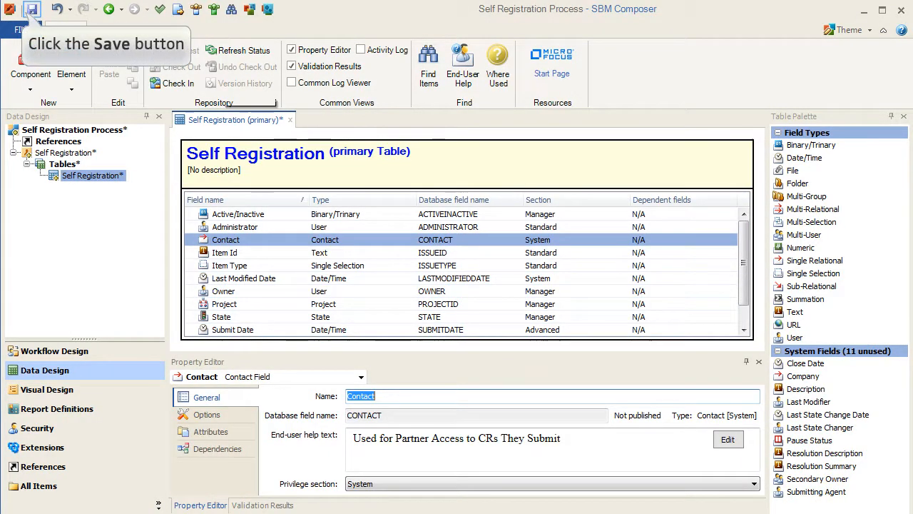
click(32, 10)
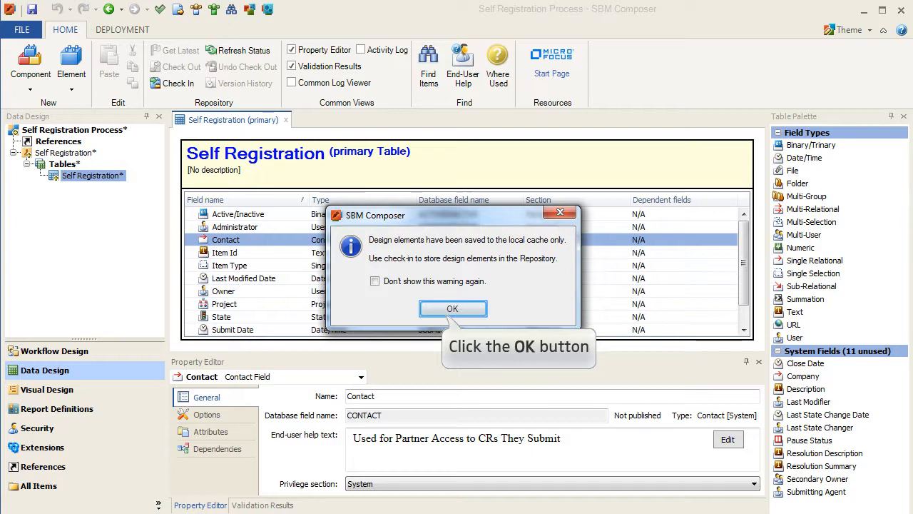
key(Return)
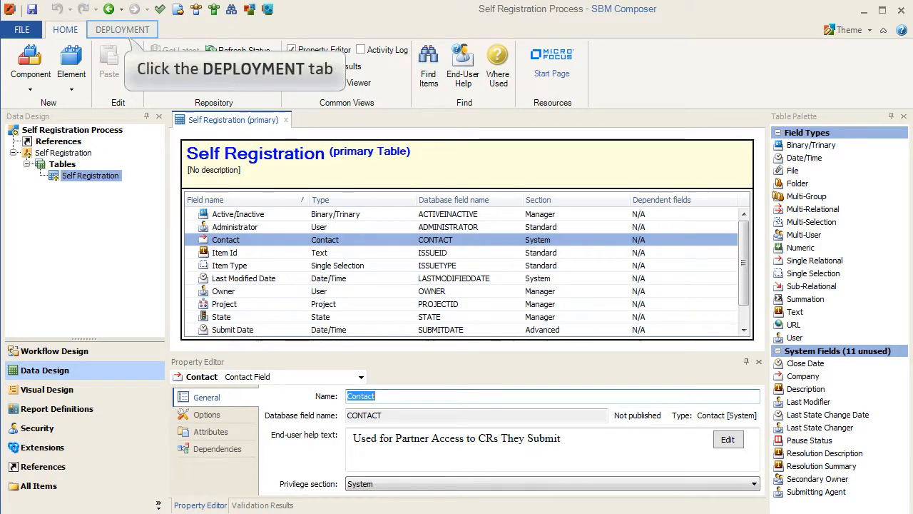
click(123, 31)
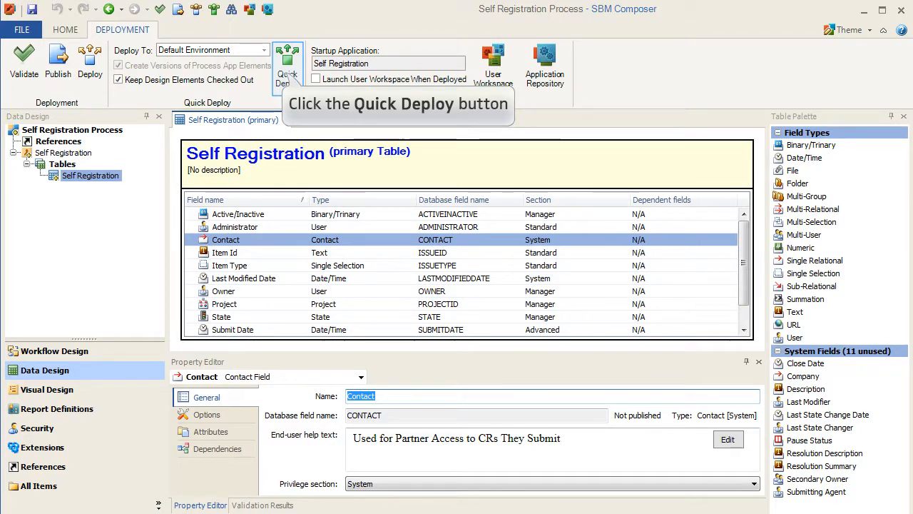
click(288, 73)
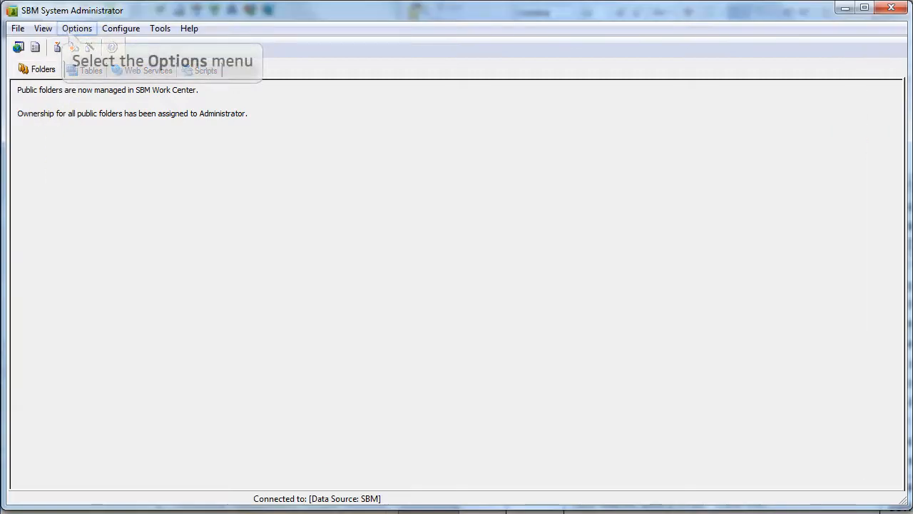
- Enable external-user self-registration with Automatic Registration in the External User settings
click(71, 30)
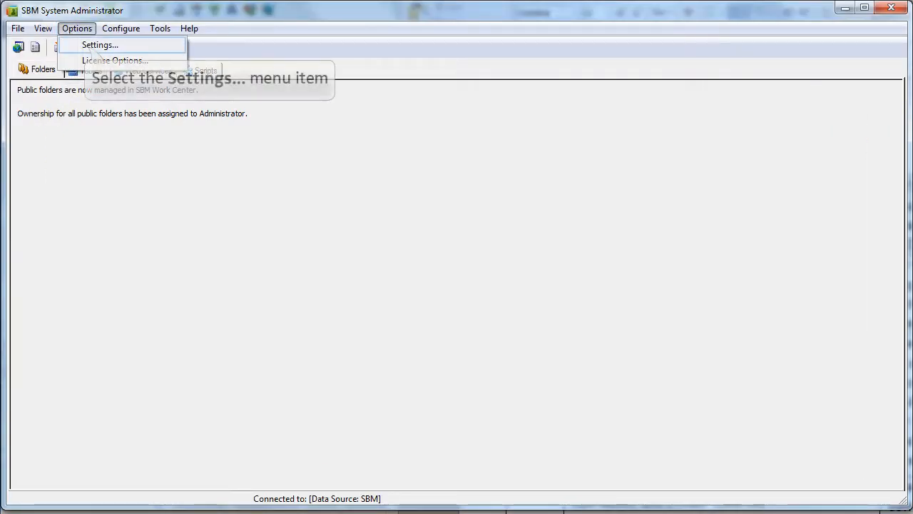
click(100, 45)
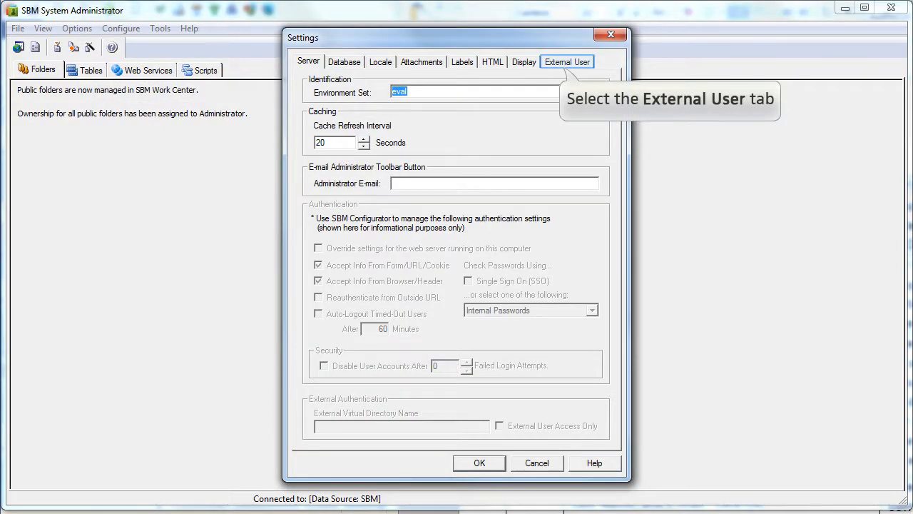
click(568, 62)
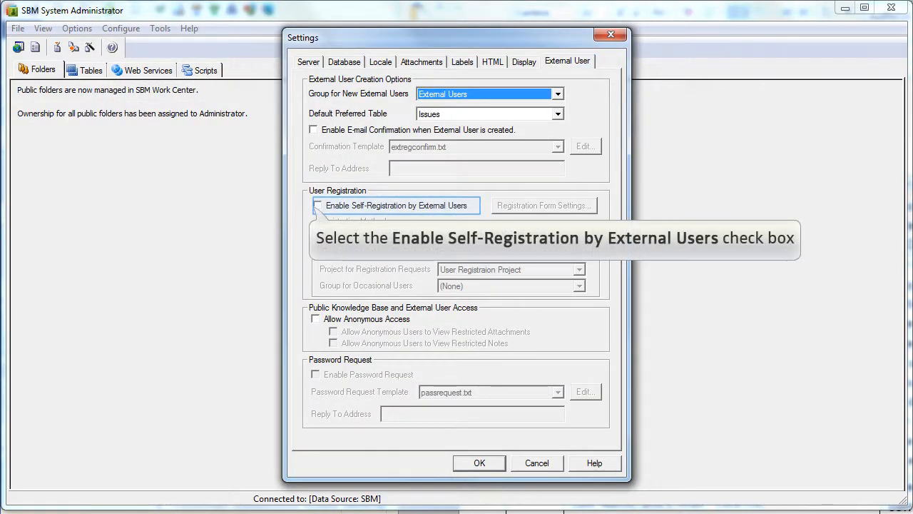
click(318, 205)
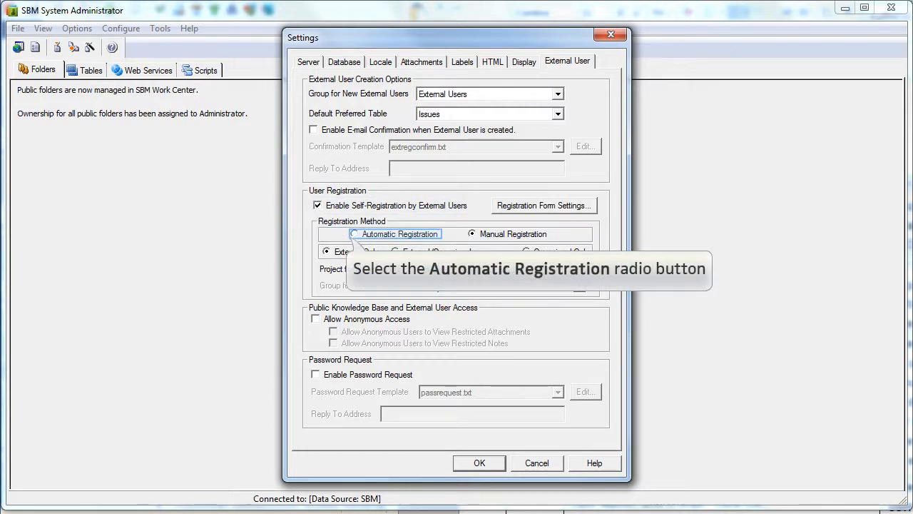
click(354, 234)
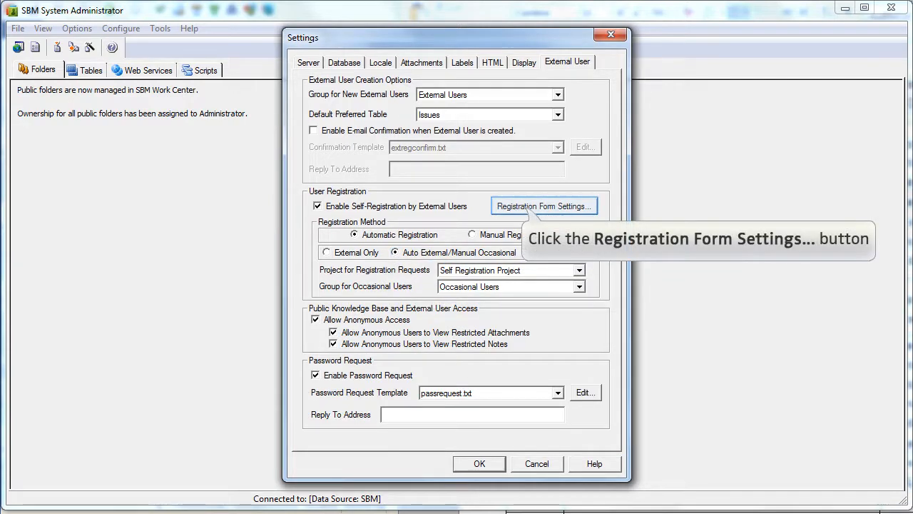
- Add First Name, Last Name and E-mail to the self-registration form's used fields and save the settings
click(531, 208)
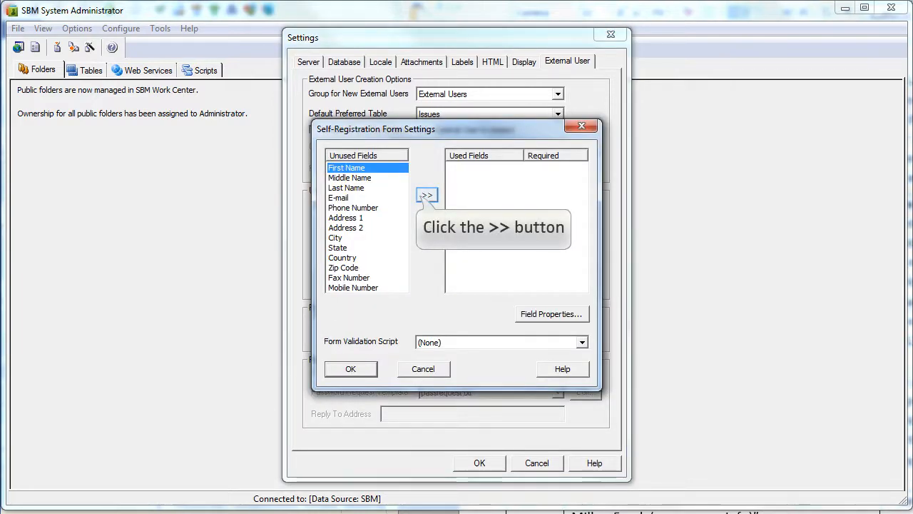
click(427, 195)
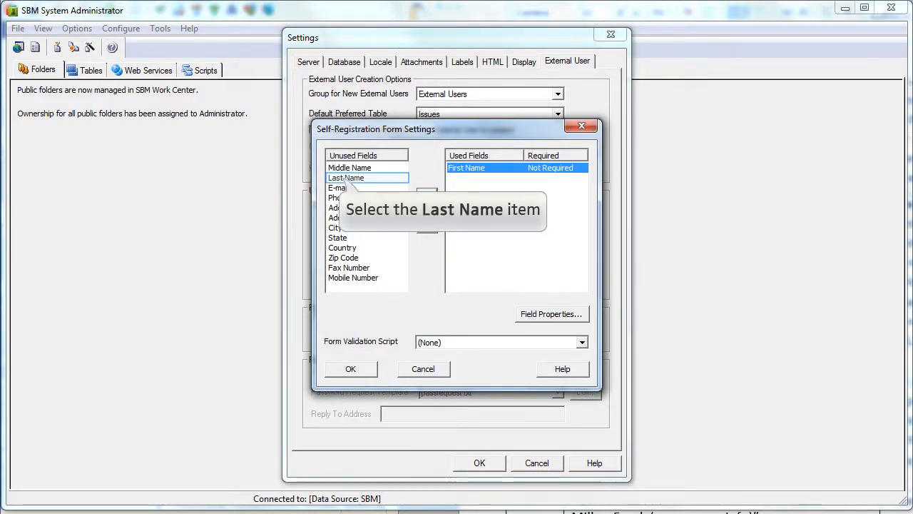
click(337, 178)
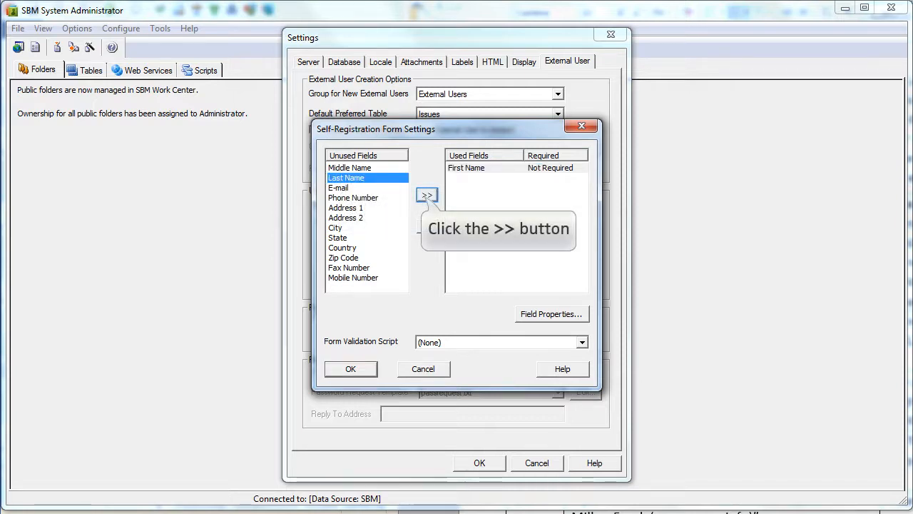
click(426, 195)
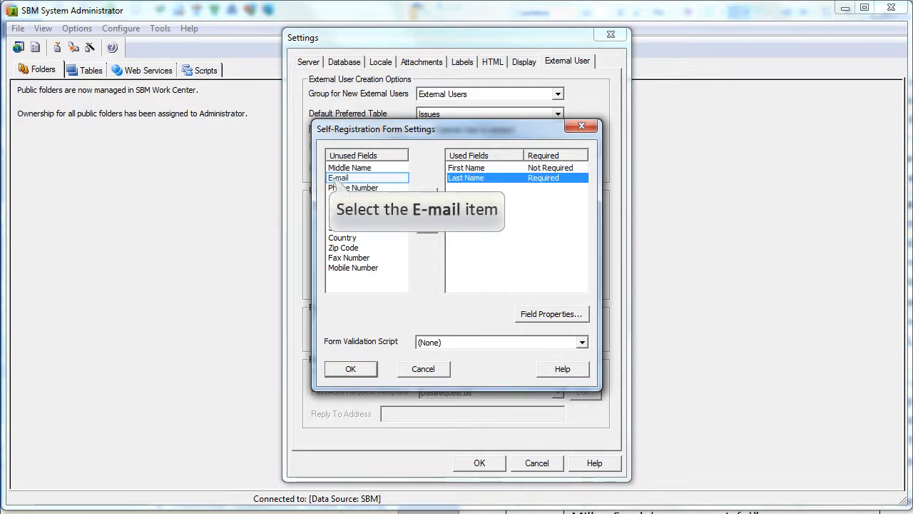
click(337, 178)
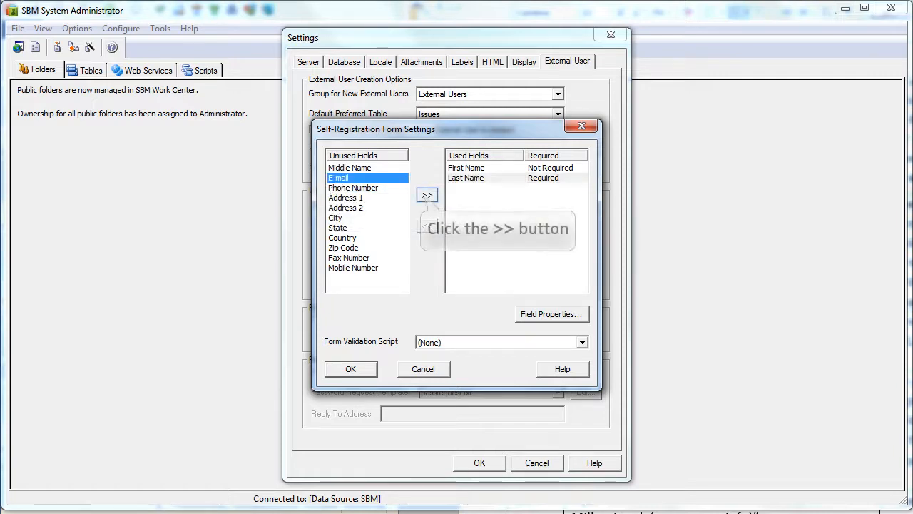
click(426, 196)
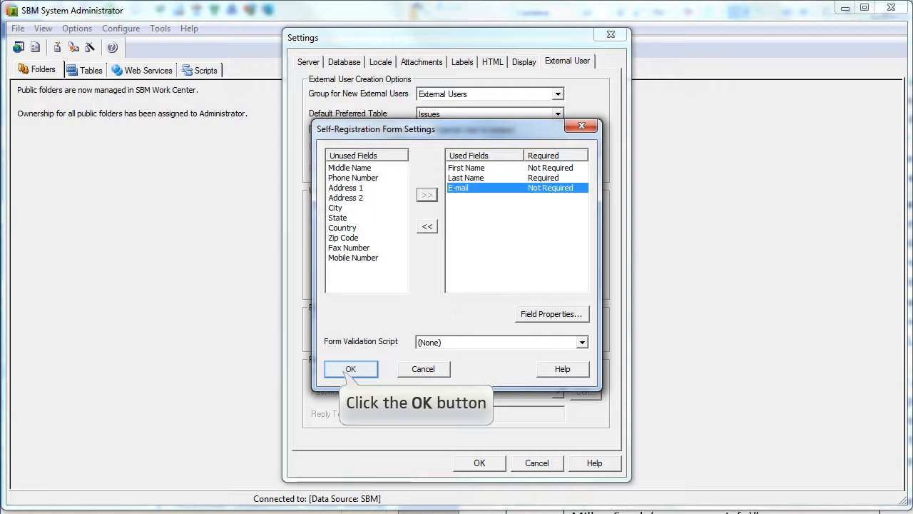
click(350, 369)
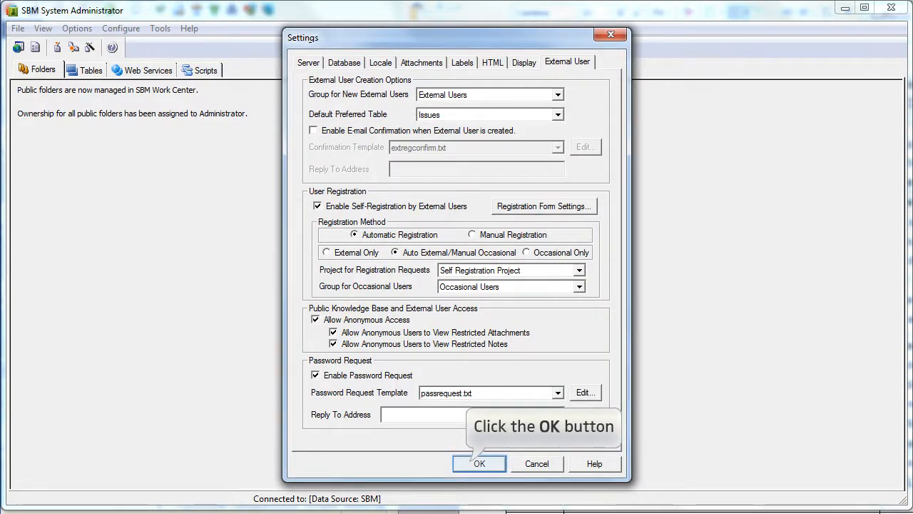
click(479, 463)
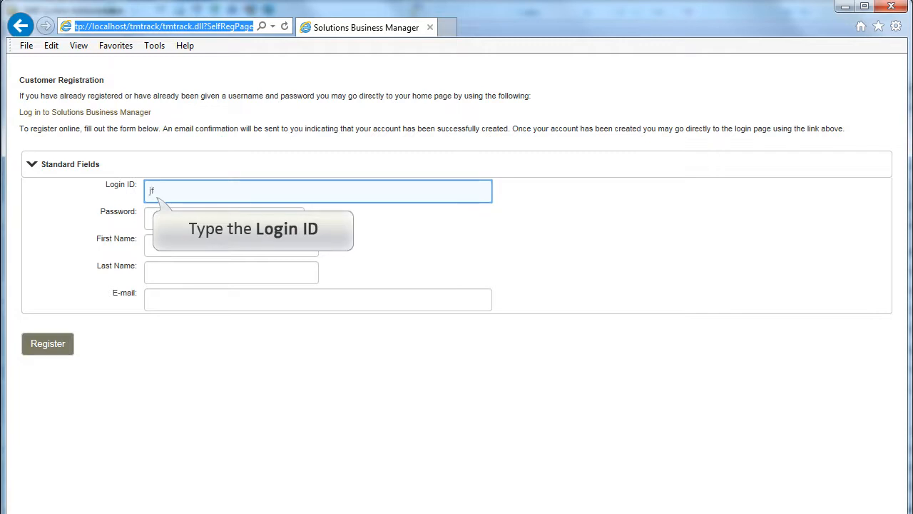
- Register a new customer by entering a login ID, password, first name, last name and e-mail address
text(ahey)
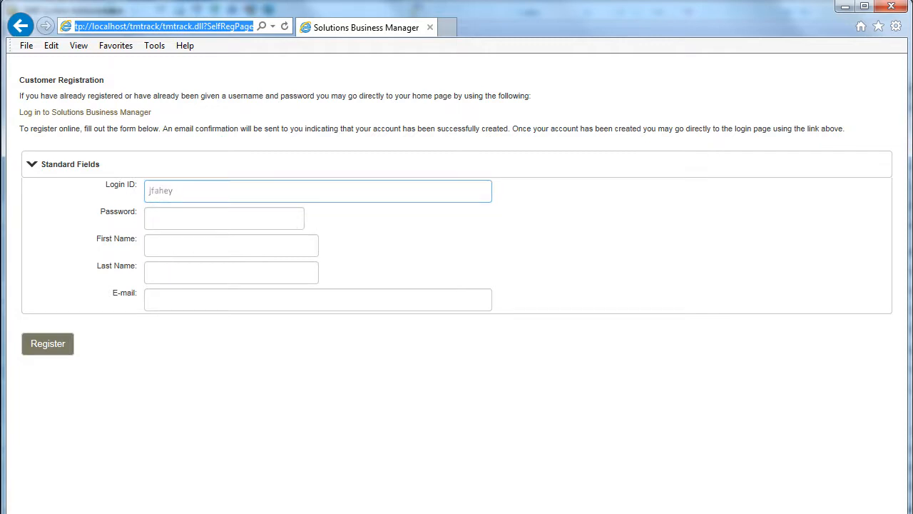
key(Tab)
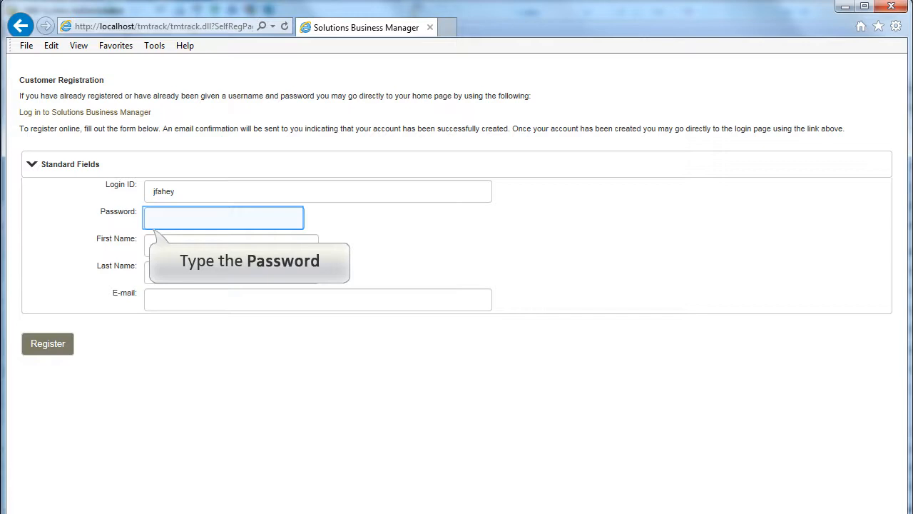
text(password)
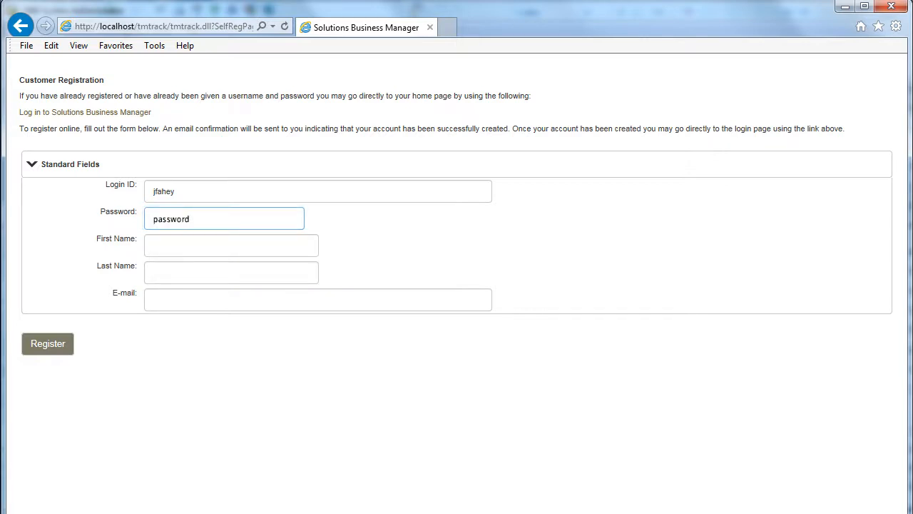
key(Tab)
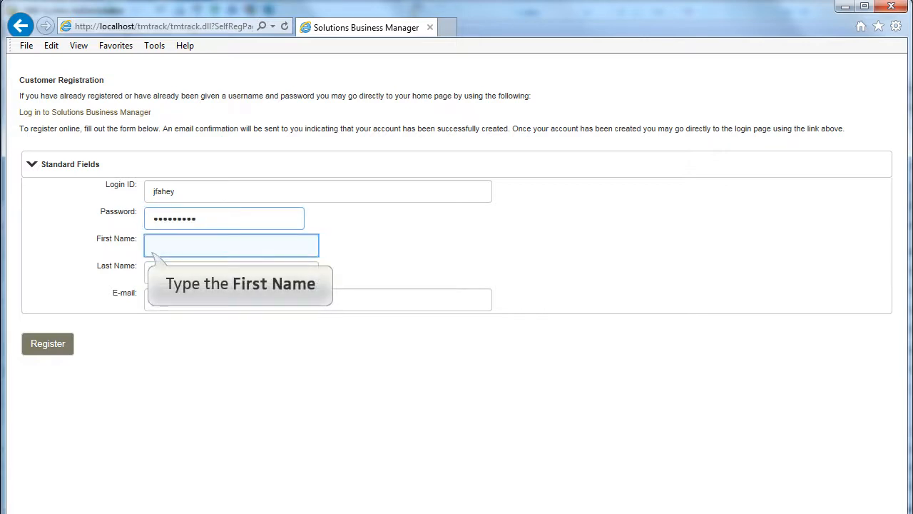
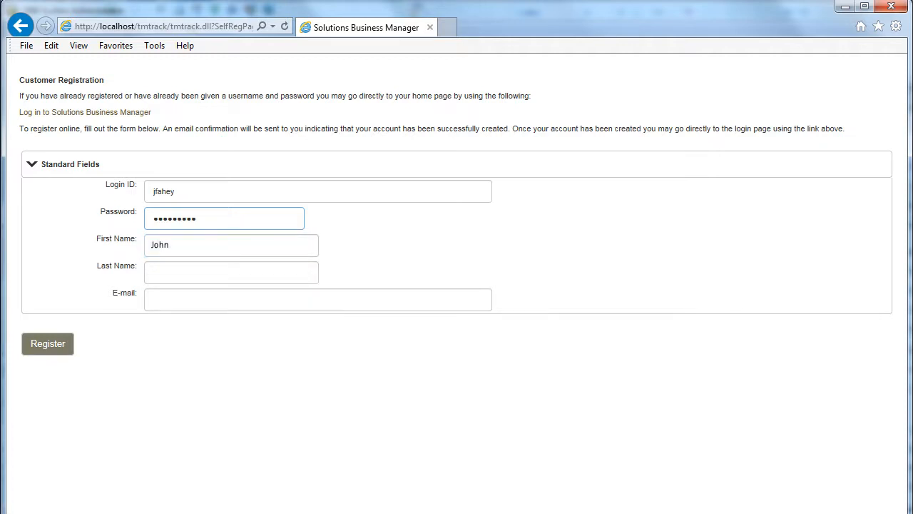
key(Tab)
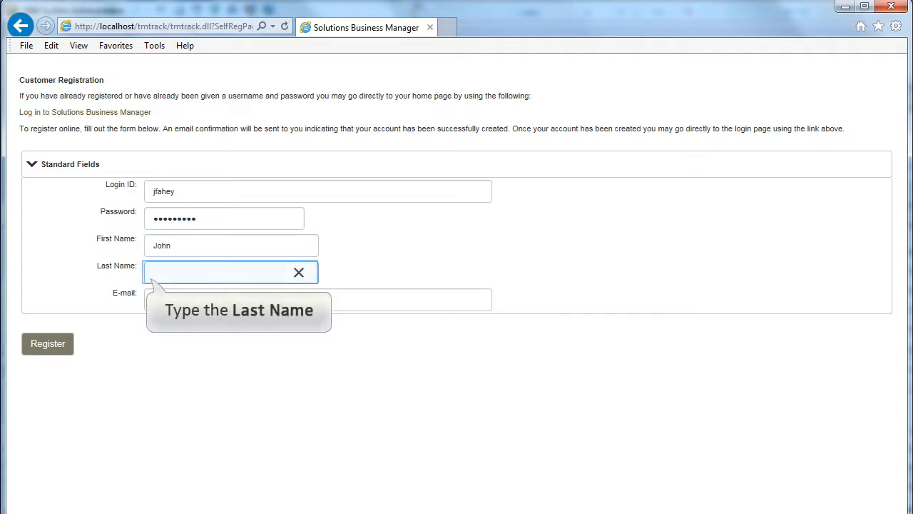
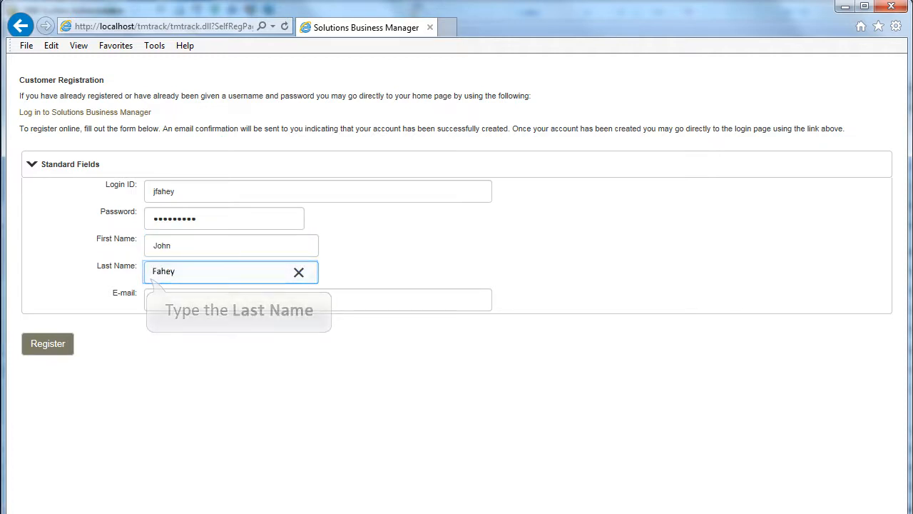
key(Tab)
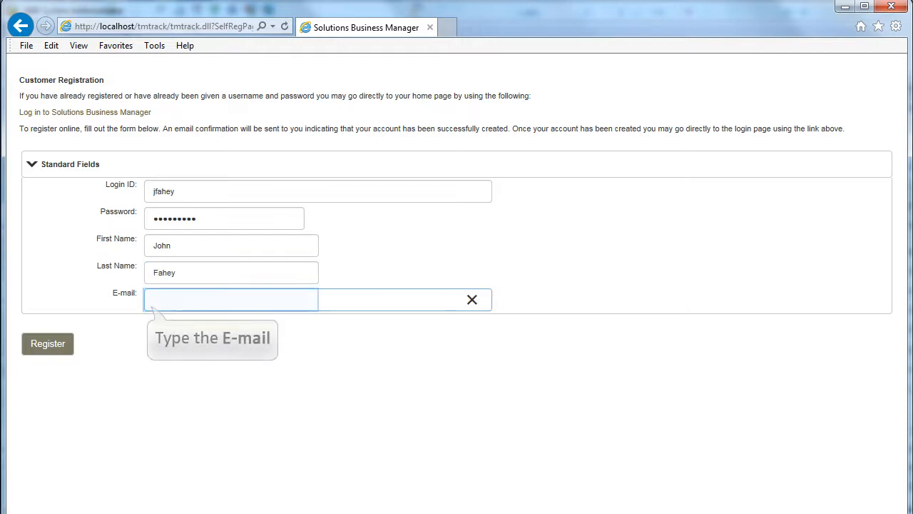
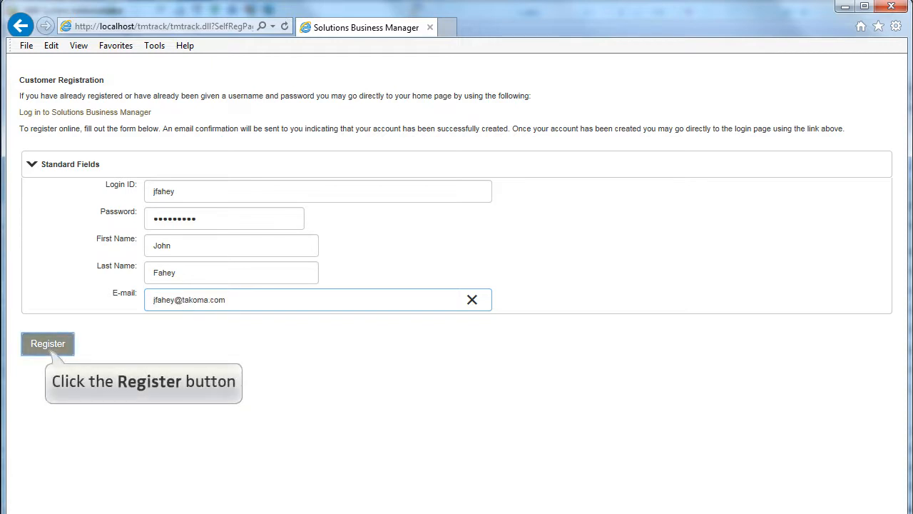
click(47, 344)
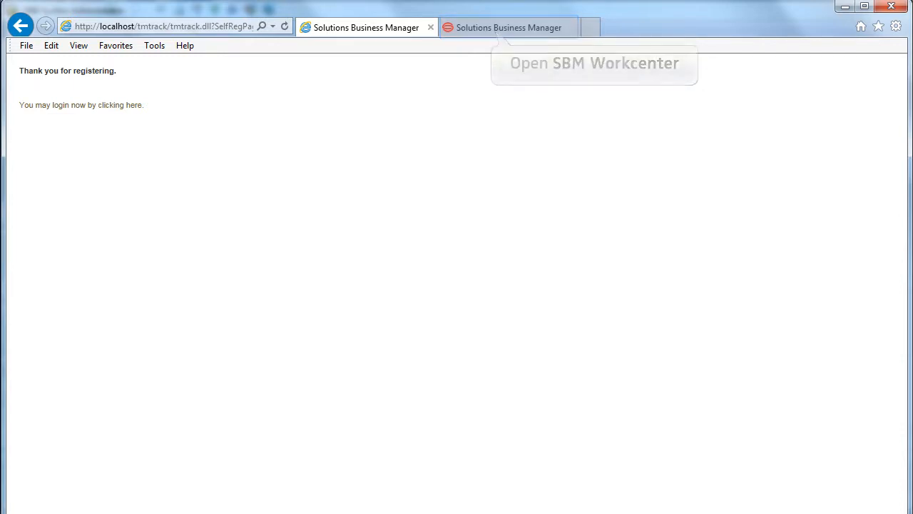
- Log into Work Center as the newly registered user, postpone the welcome tour, then sign out
click(509, 27)
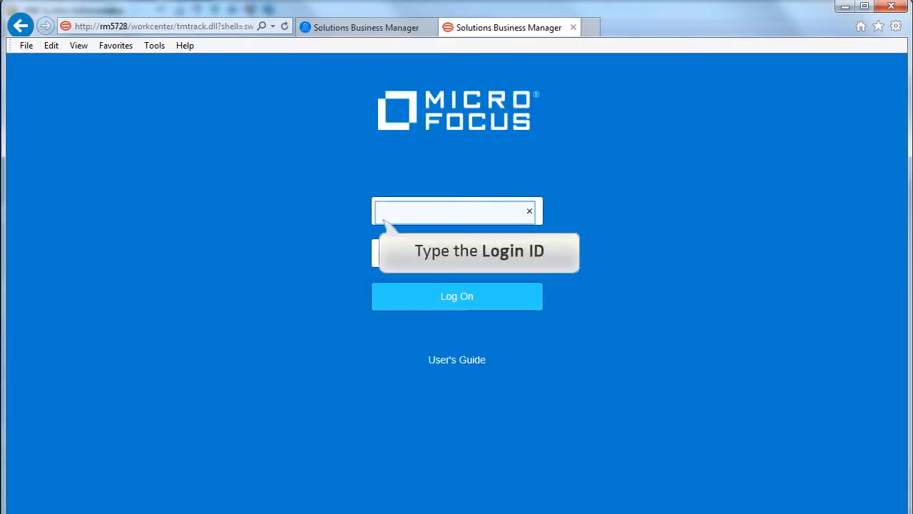
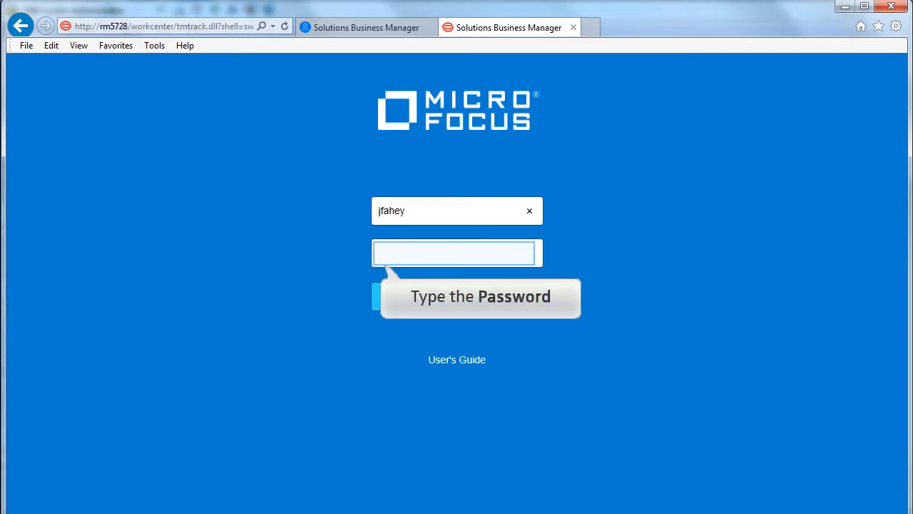
text(passw)
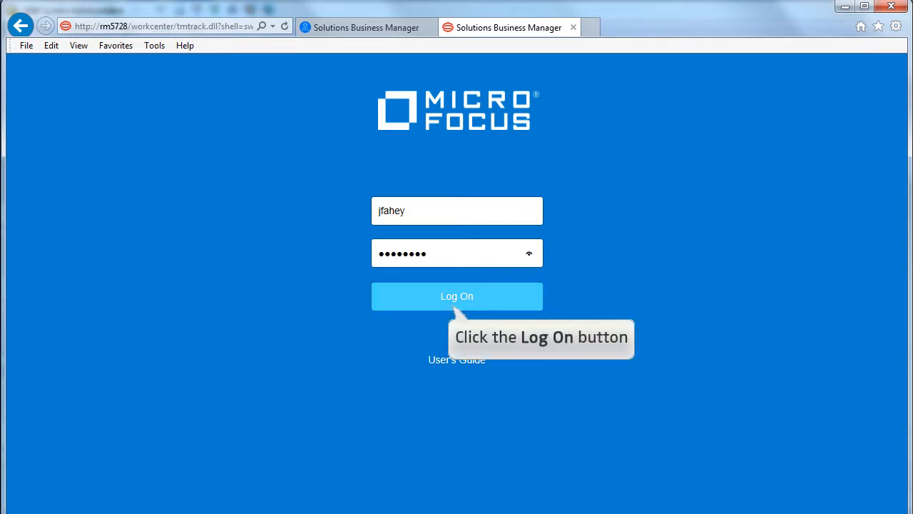
click(455, 298)
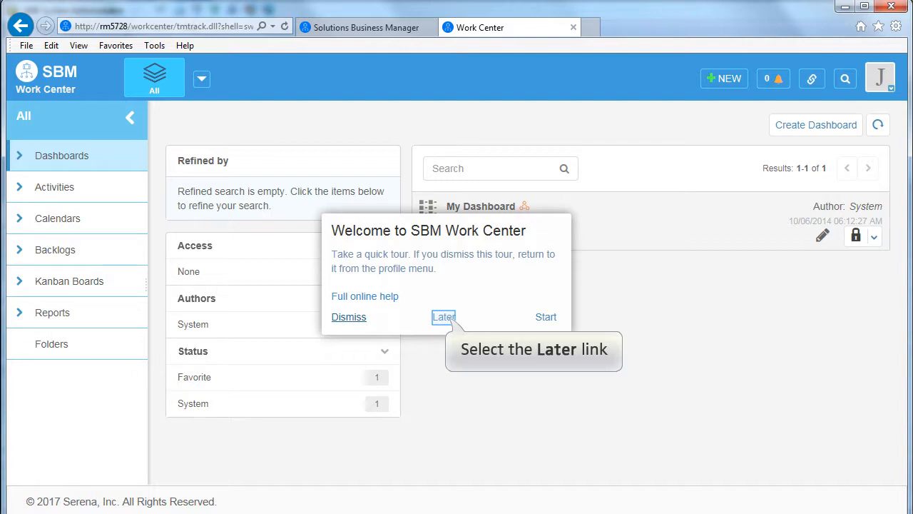
click(444, 317)
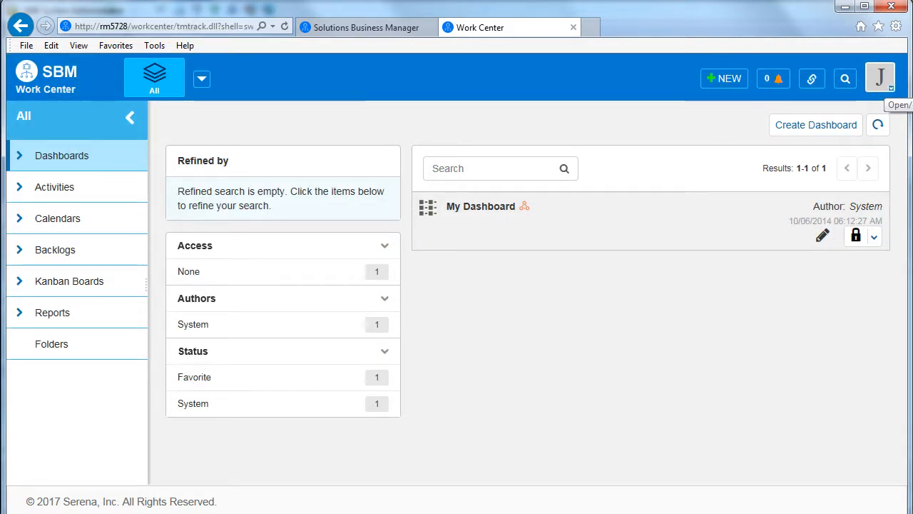
click(879, 77)
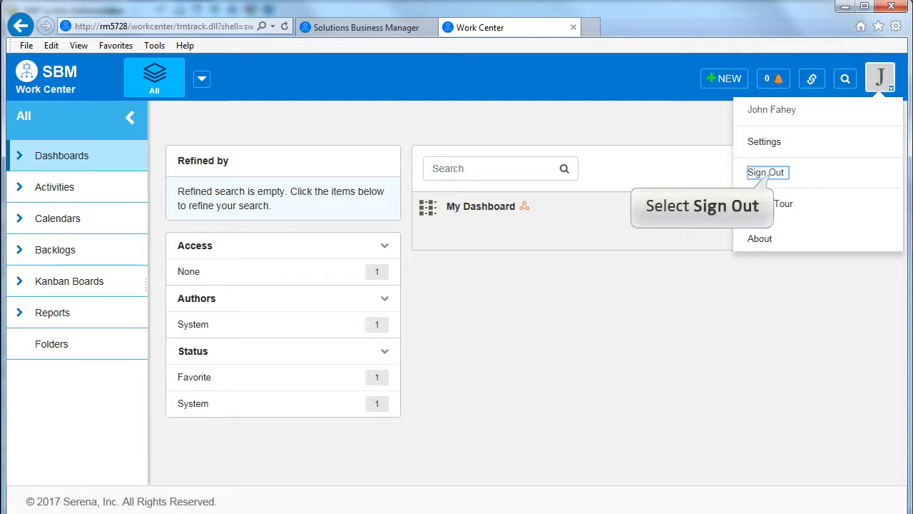
click(766, 172)
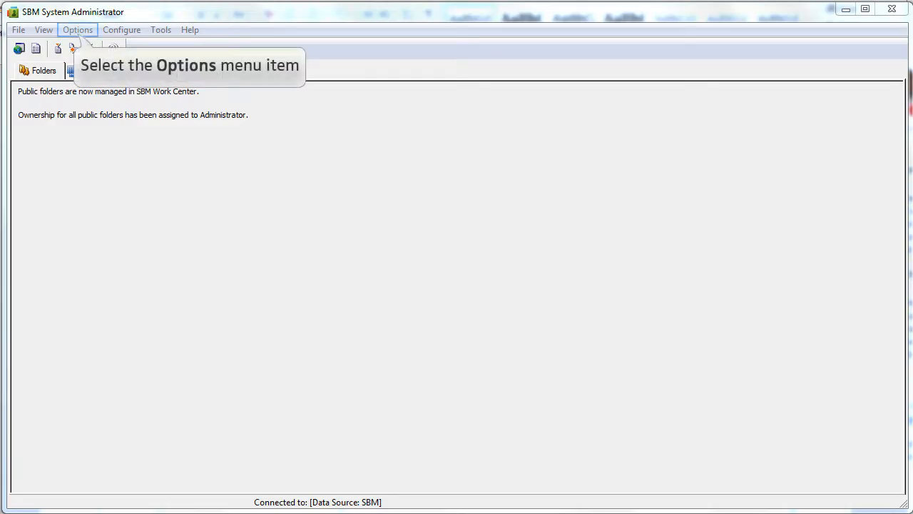
- Switch external-user registration to Manual Registration and save the settings
click(78, 32)
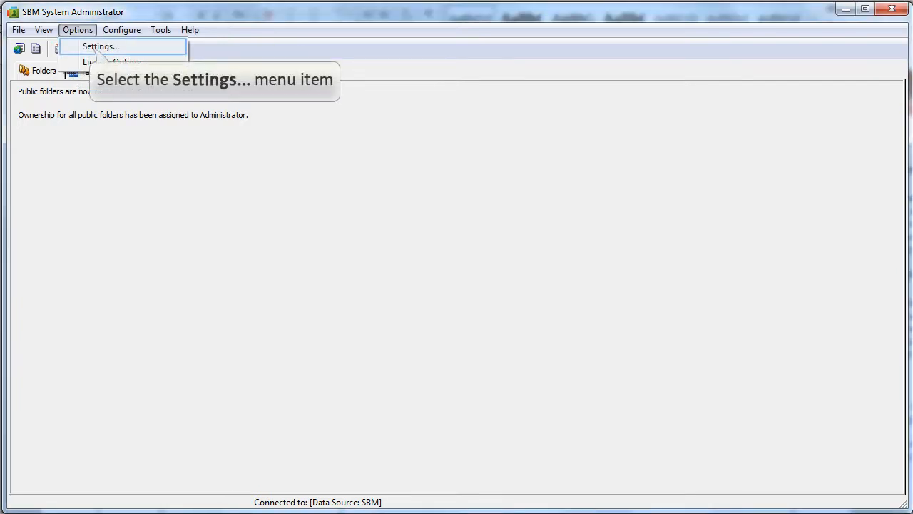
click(102, 47)
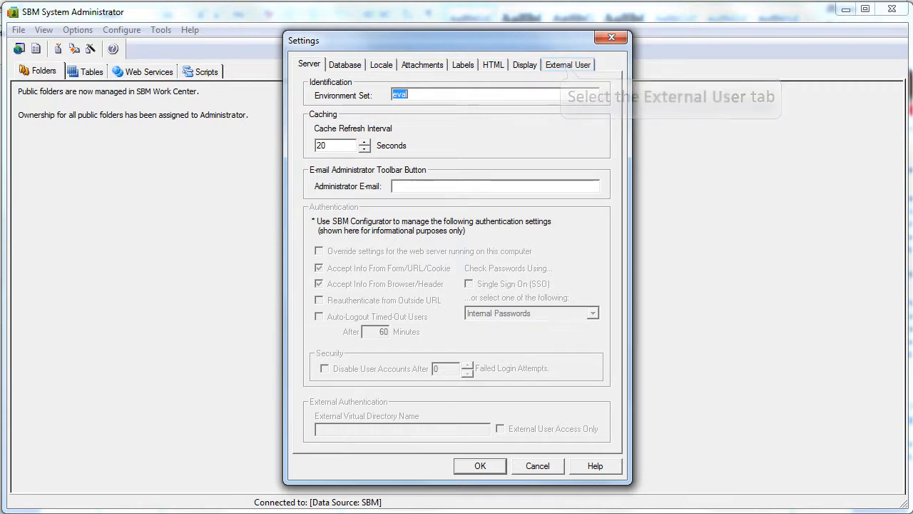
click(568, 65)
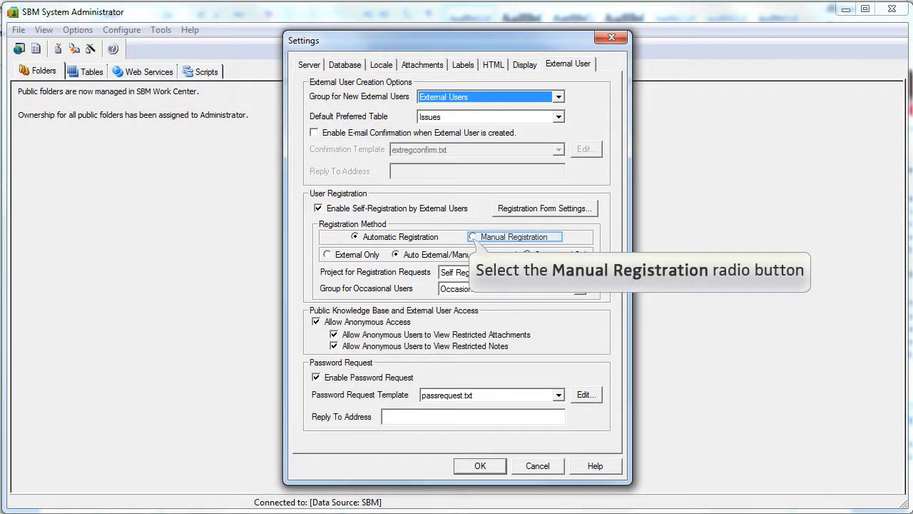
click(473, 237)
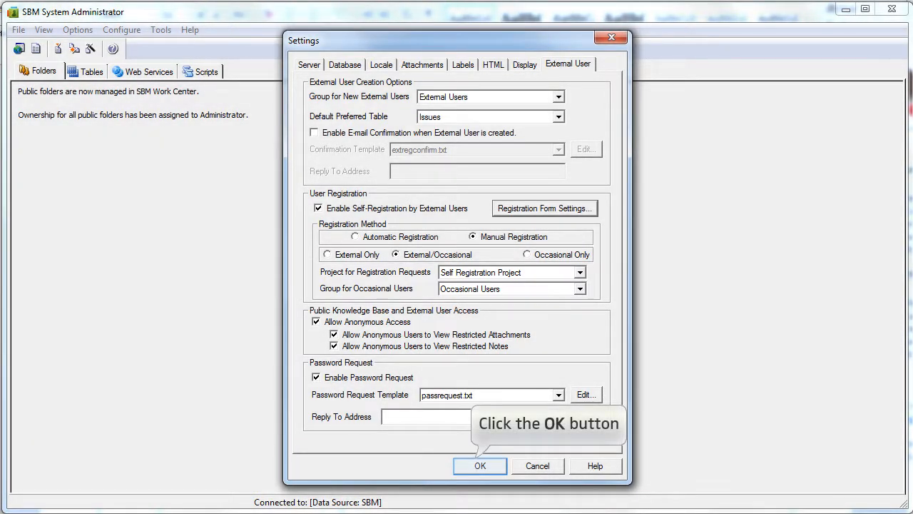
click(480, 466)
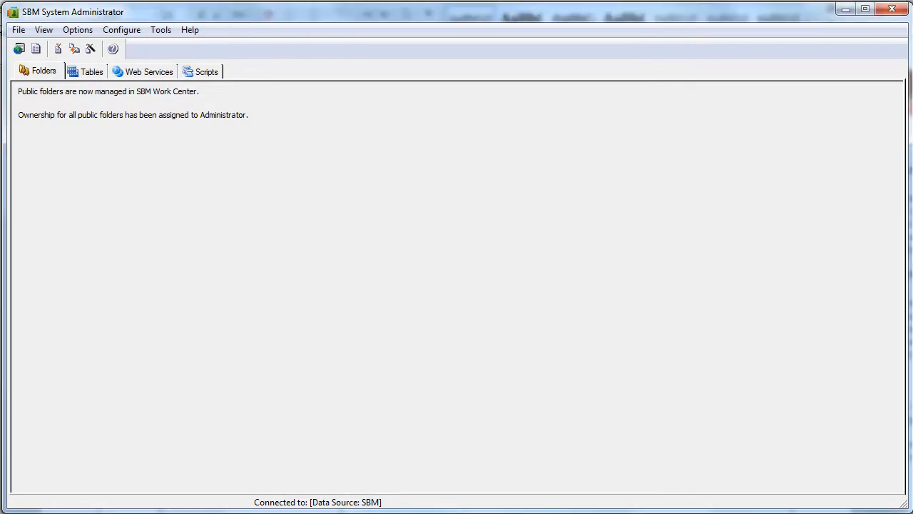